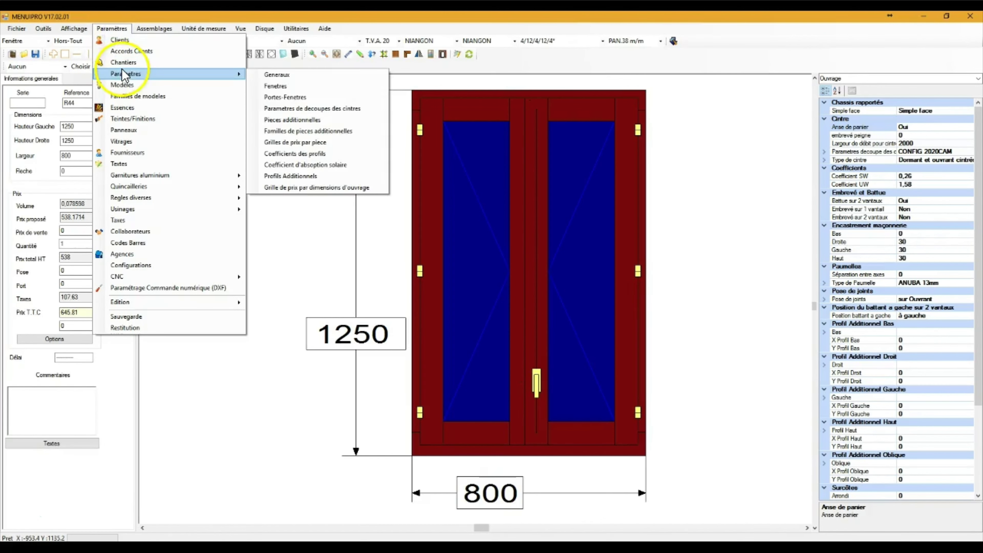
- Open the models manager and look through its labour cost pages from the fixed frame to the glazing-bar frames
{"action": "left_click", "coordinate": [118, 86]}
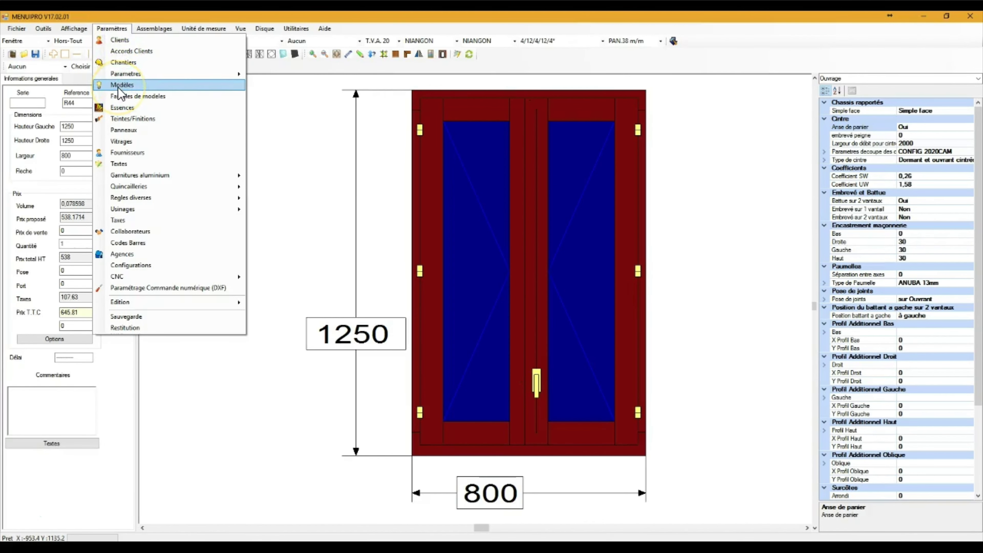
{"action": "left_click", "coordinate": [117, 87]}
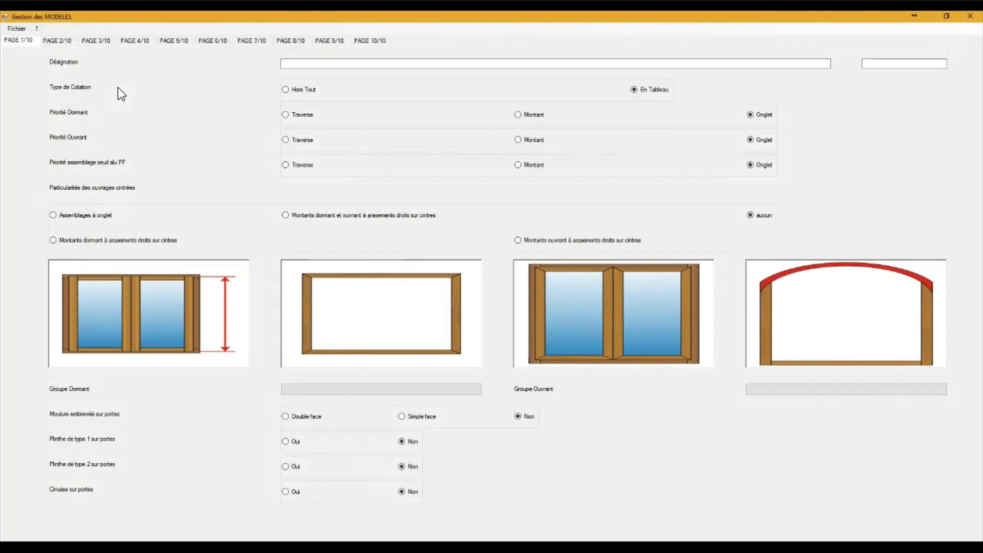
{"action": "left_click", "coordinate": [31, 35]}
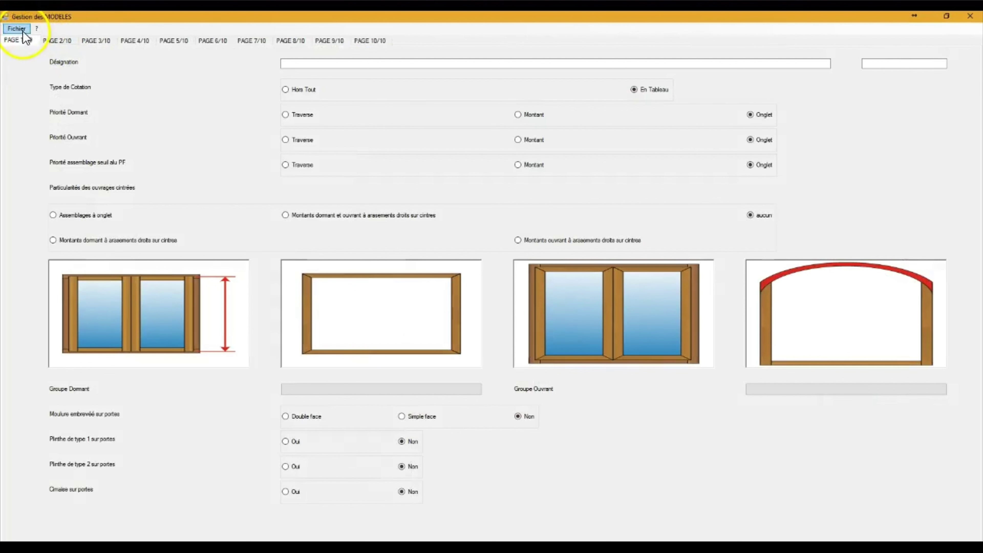
{"action": "left_click", "coordinate": [183, 39]}
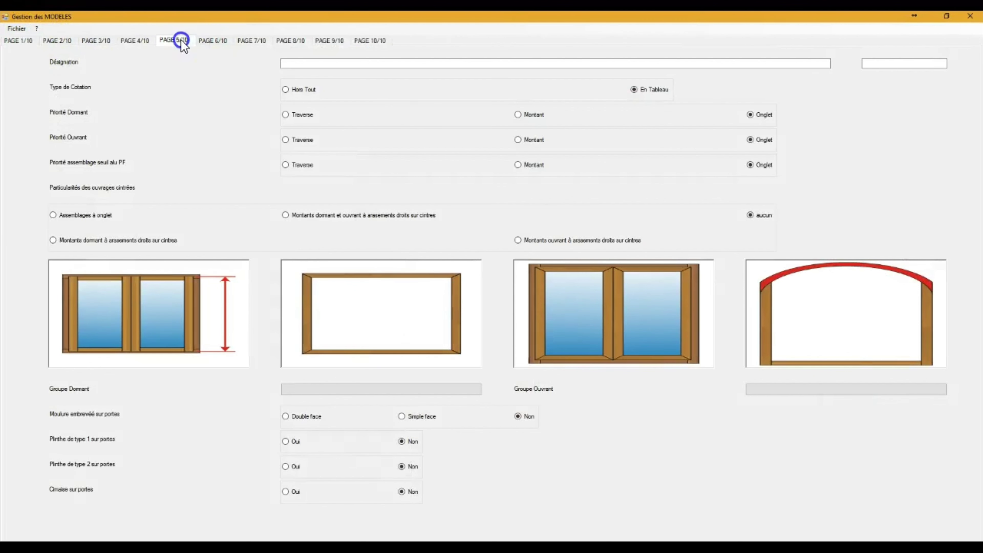
{"action": "left_click", "coordinate": [219, 40]}
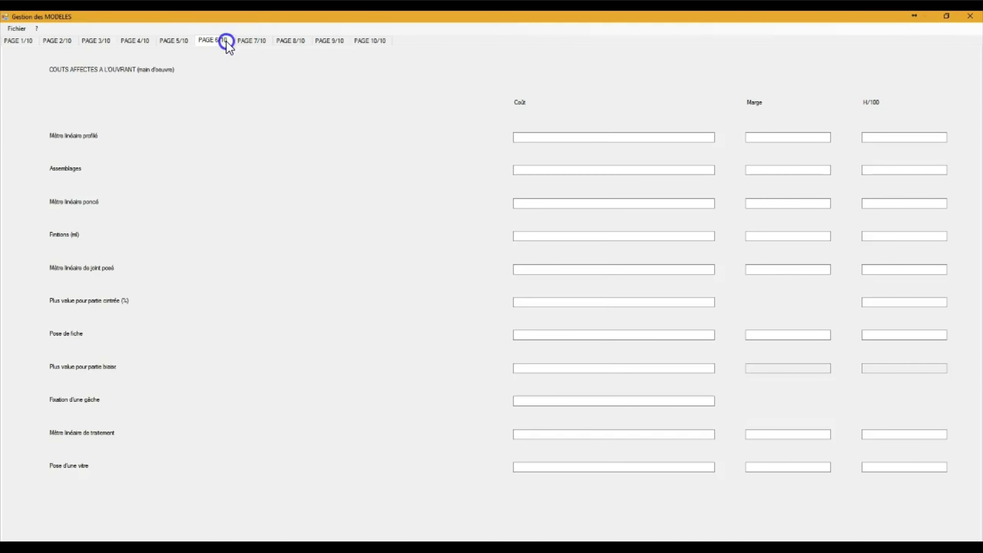
{"action": "left_click", "coordinate": [252, 40]}
{"action": "left_click", "coordinate": [286, 44]}
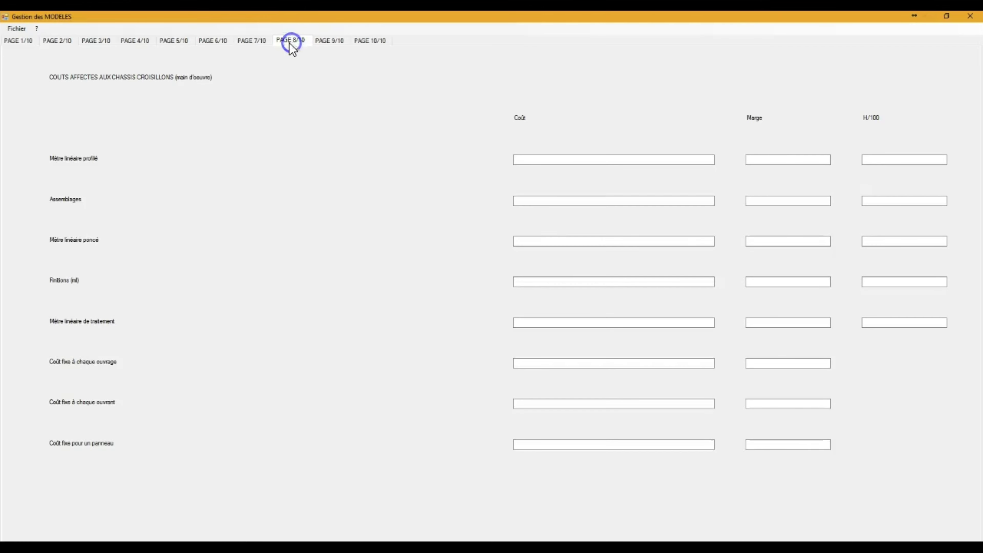
- Examine the fixed frame's labour cost fields for profiling, assemblies, sanding and finishes, and close the models manager
{"action": "left_click", "coordinate": [178, 39]}
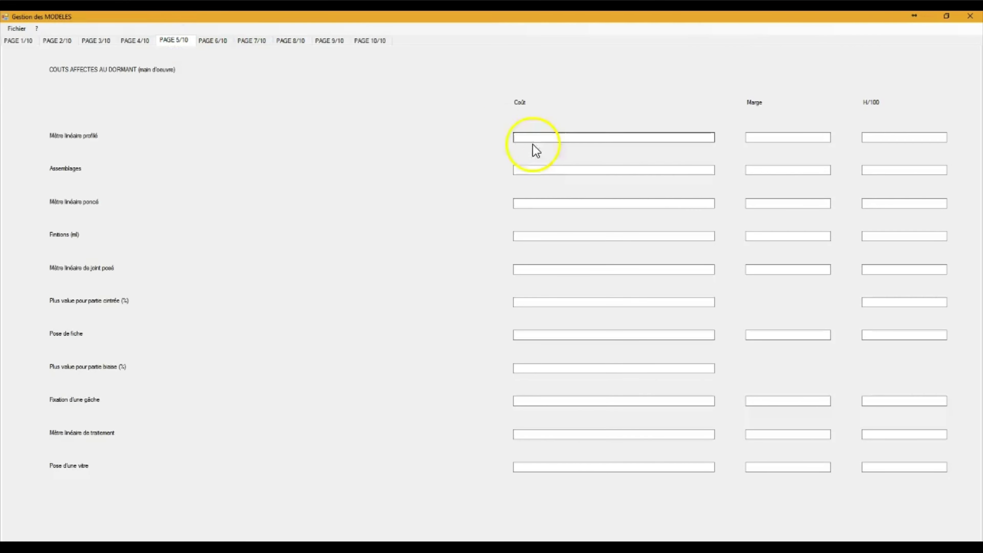
{"action": "left_click", "coordinate": [539, 138]}
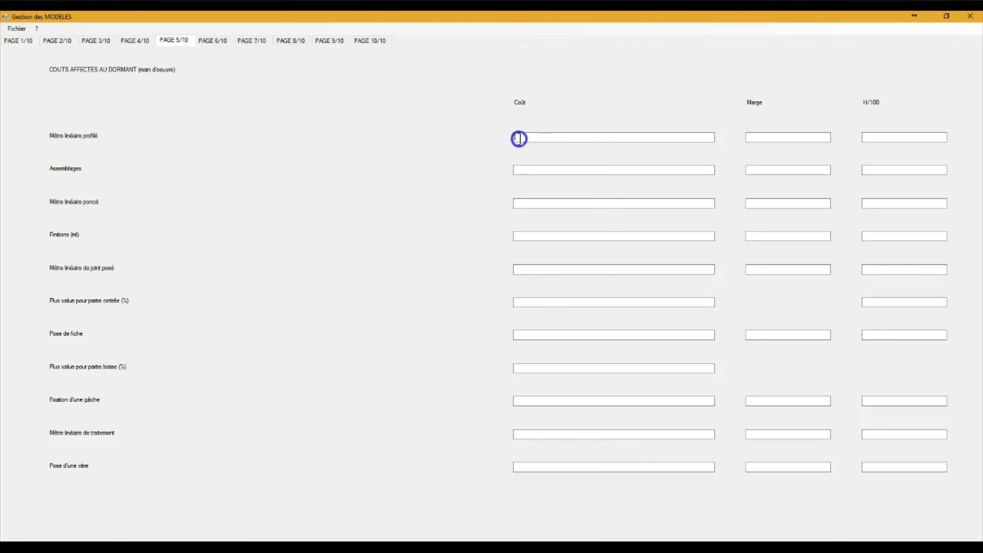
{"action": "left_click", "coordinate": [514, 168]}
{"action": "left_click", "coordinate": [513, 206]}
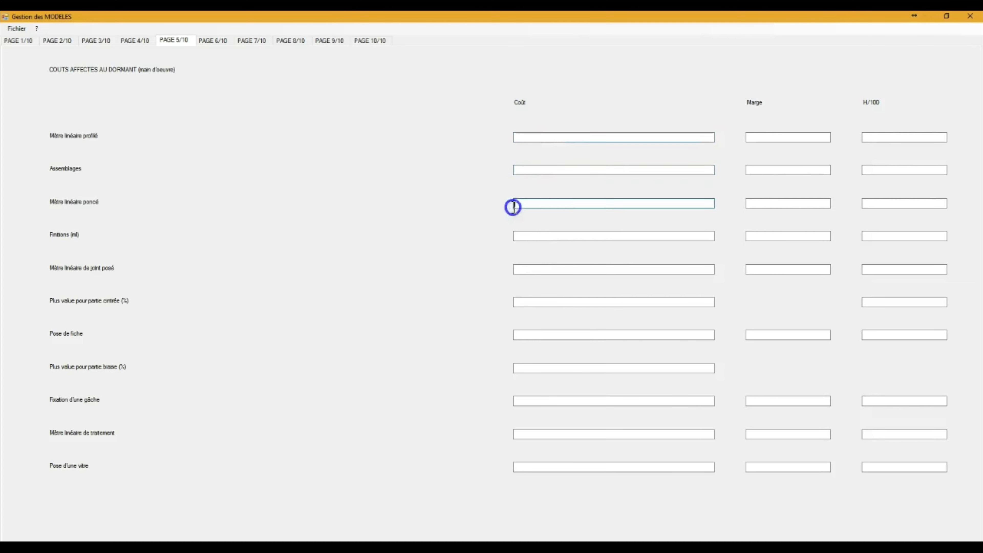
{"action": "left_click", "coordinate": [541, 237]}
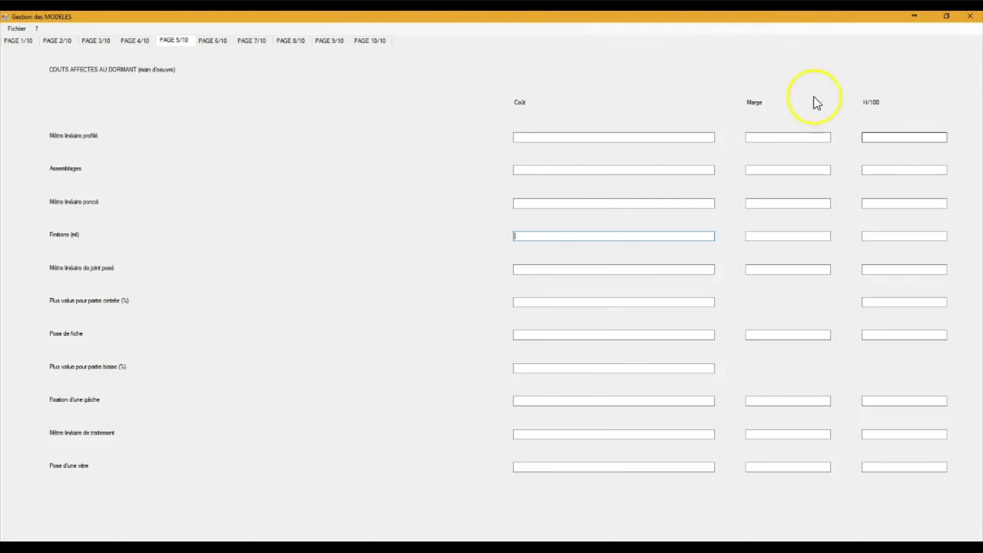
{"action": "left_click", "coordinate": [963, 19]}
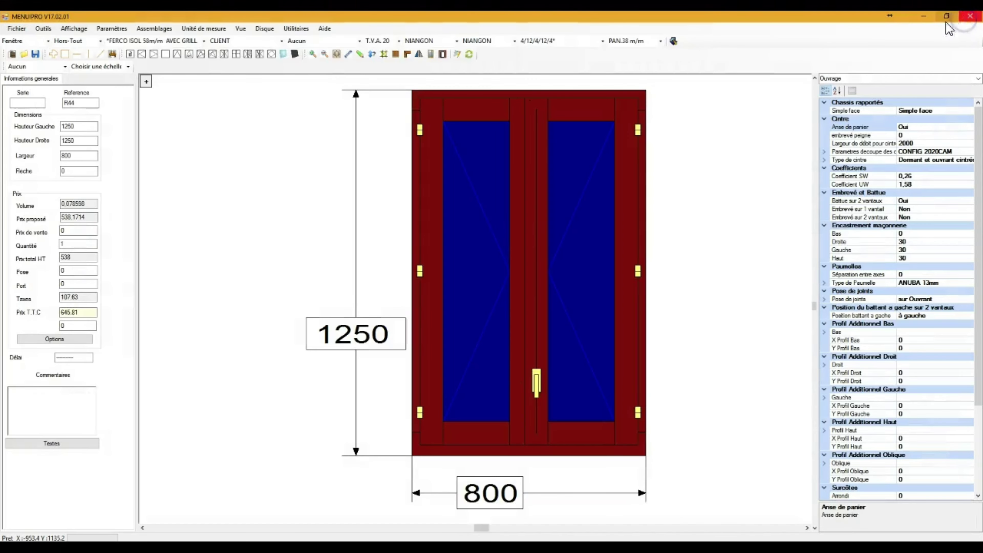
- Open the price grids by work dimensions and examine the blank designation, Vantaux, Marge, Largeur and Hauteur fields
{"action": "left_click", "coordinate": [121, 29]}
{"action": "mouse_move", "coordinate": [133, 76]}
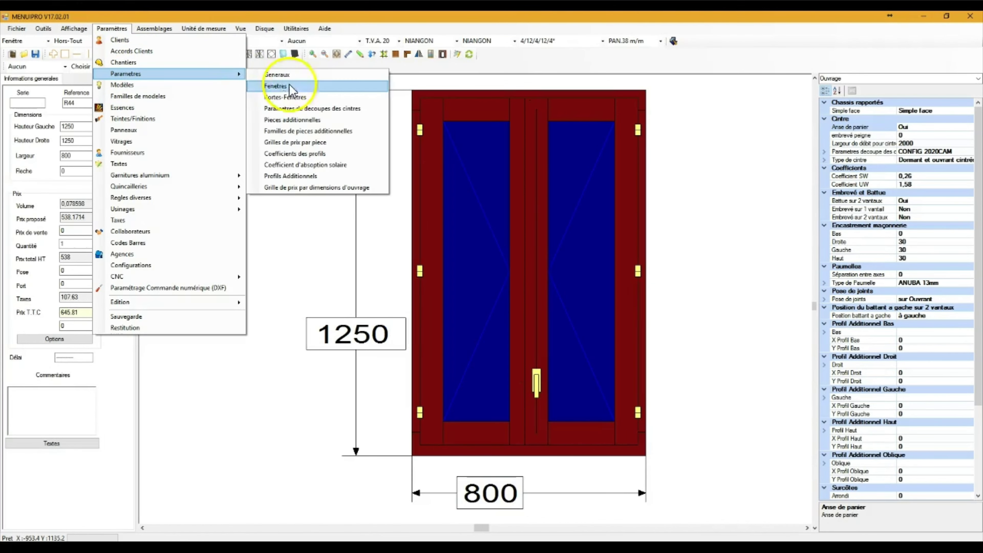
{"action": "left_click", "coordinate": [314, 189]}
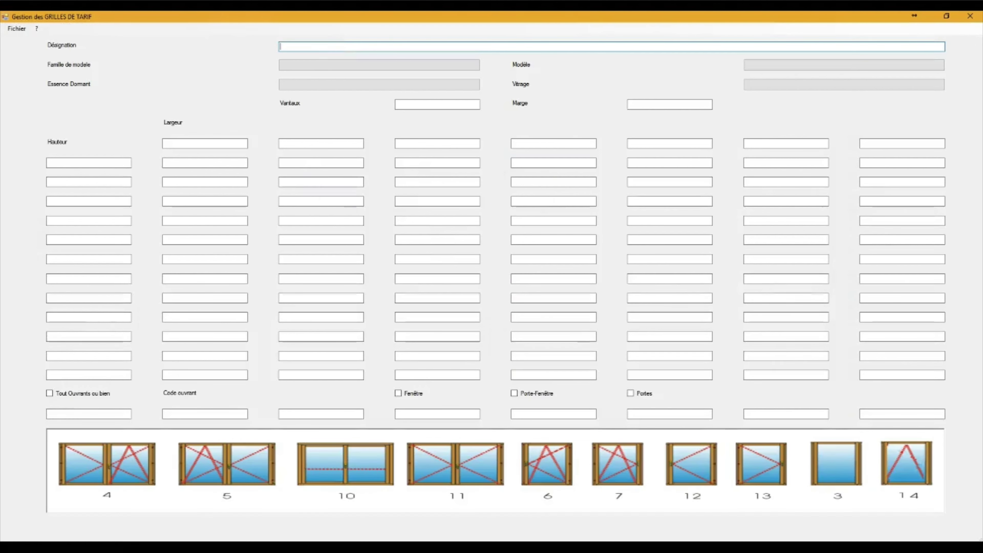
{"action": "left_click", "coordinate": [291, 47]}
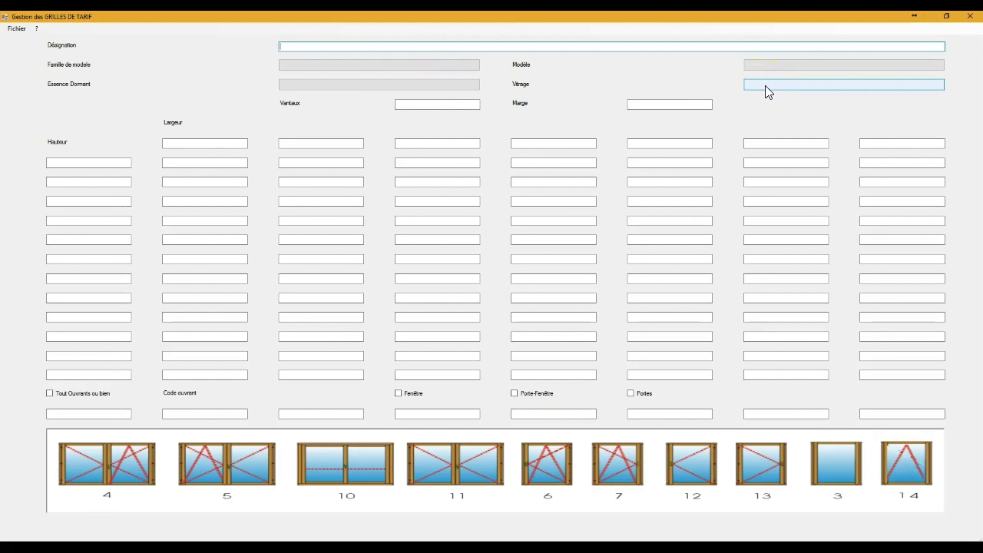
{"action": "left_click", "coordinate": [418, 104]}
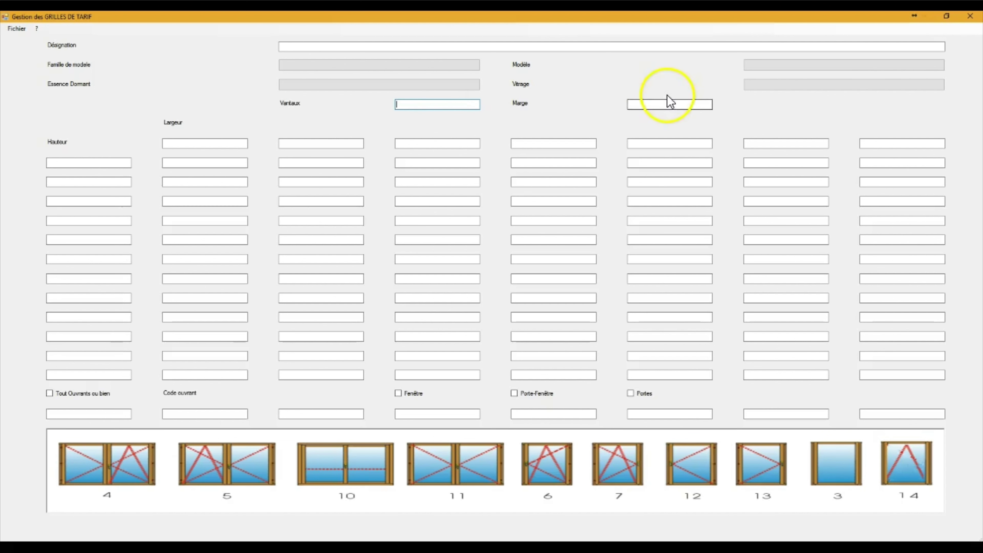
{"action": "left_click", "coordinate": [669, 103]}
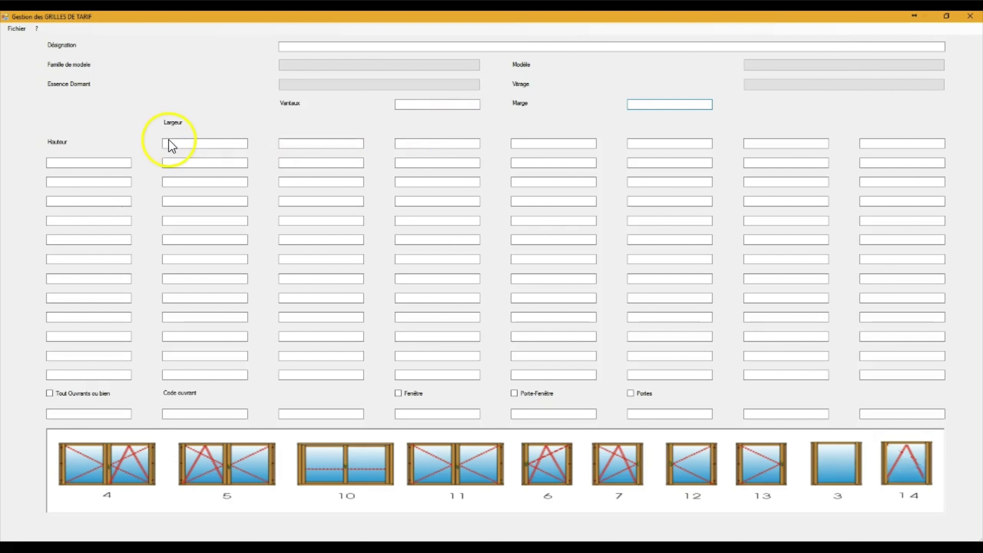
{"action": "left_click", "coordinate": [171, 141]}
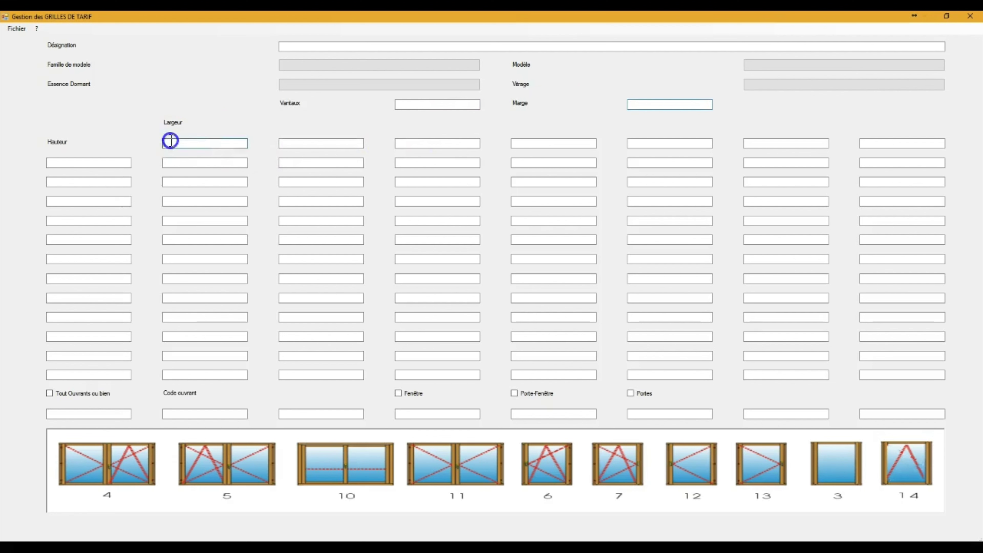
{"action": "left_click", "coordinate": [112, 162]}
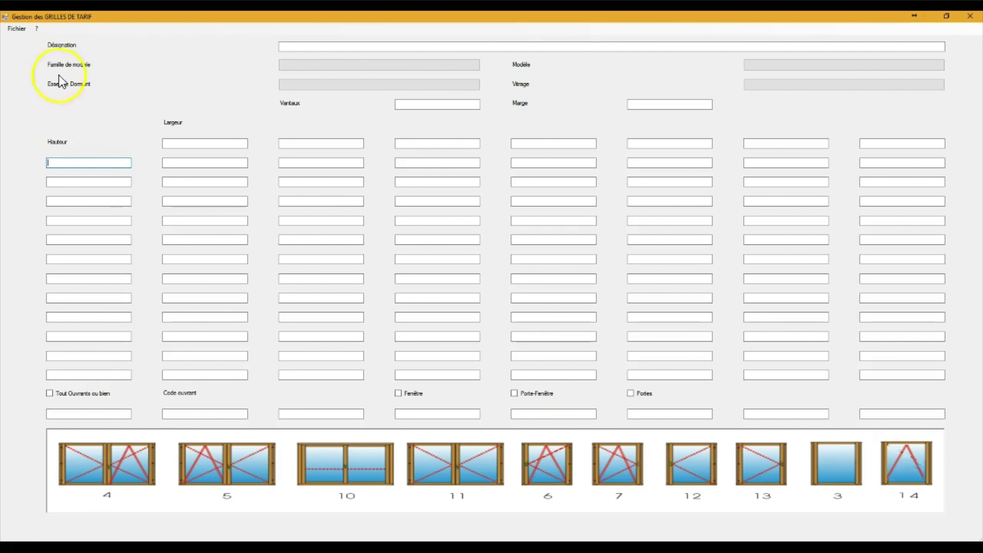
- Open the saved 2 VANTAIL 58 m/m NIANGON VITREE 4/16/4 price grid and examine its first height entries
{"action": "left_click", "coordinate": [16, 28]}
{"action": "left_click", "coordinate": [25, 51]}
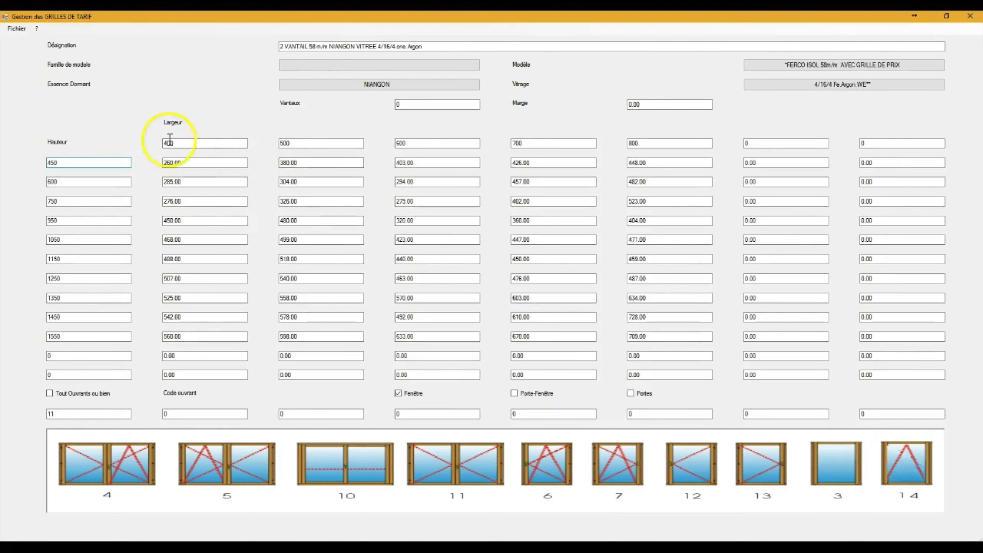
{"action": "left_click", "coordinate": [181, 143]}
{"action": "double_click", "coordinate": [47, 162]}
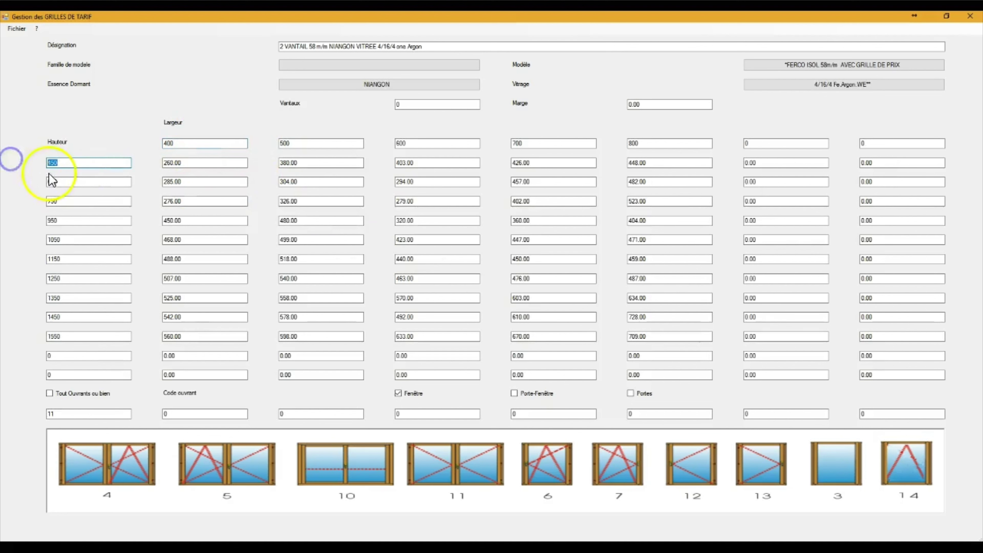
{"action": "left_click_drag", "start_coordinate": [61, 180], "coordinate": [40, 200]}
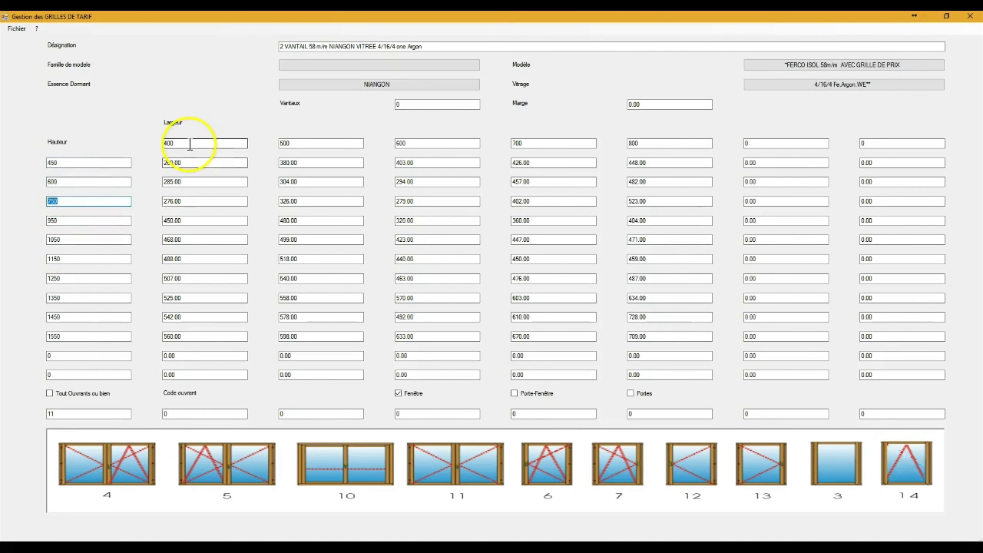
- Examine the grid's width headings and the price cell for height 1250 and width 800
{"action": "left_click_drag", "start_coordinate": [193, 143], "coordinate": [146, 141]}
{"action": "left_click_drag", "start_coordinate": [294, 143], "coordinate": [247, 142]}
{"action": "left_click_drag", "start_coordinate": [400, 144], "coordinate": [372, 146]}
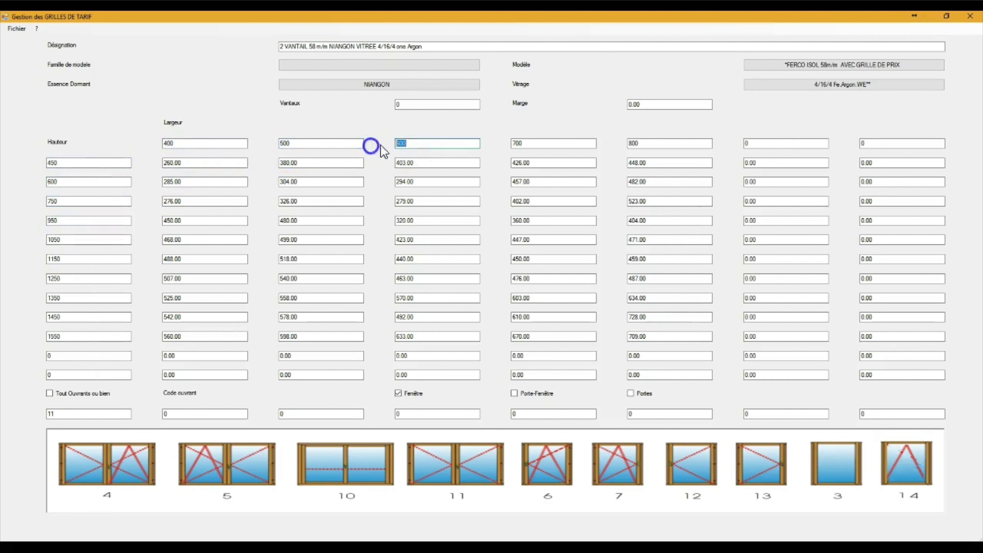
{"action": "left_click", "coordinate": [536, 144]}
{"action": "left_click_drag", "start_coordinate": [536, 145], "coordinate": [511, 146]}
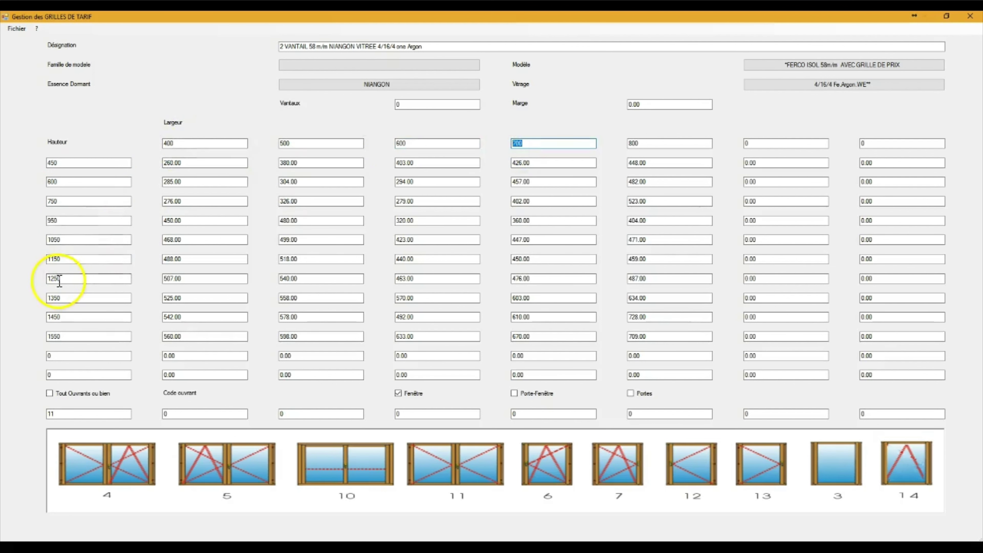
{"action": "left_click_drag", "start_coordinate": [66, 278], "coordinate": [49, 279]}
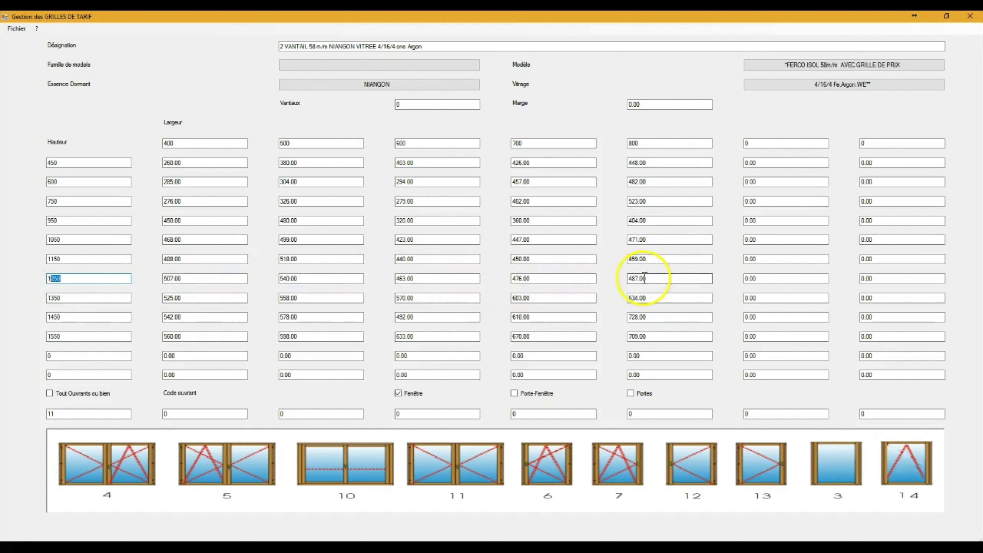
{"action": "left_click_drag", "start_coordinate": [648, 279], "coordinate": [607, 279]}
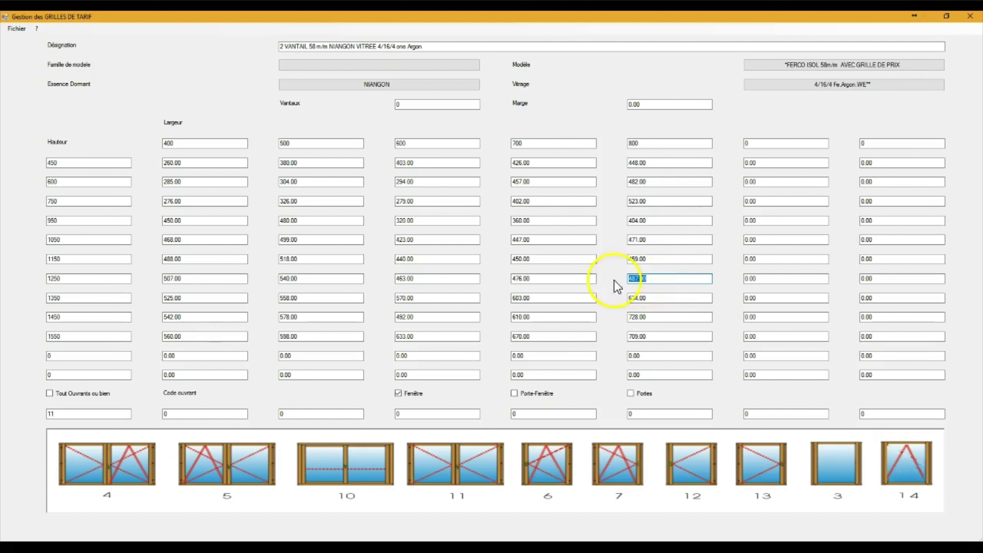
- Try the Tout Ouvrants option on and off, and examine the opening code fields against the opening type pictures
{"action": "left_click", "coordinate": [48, 393]}
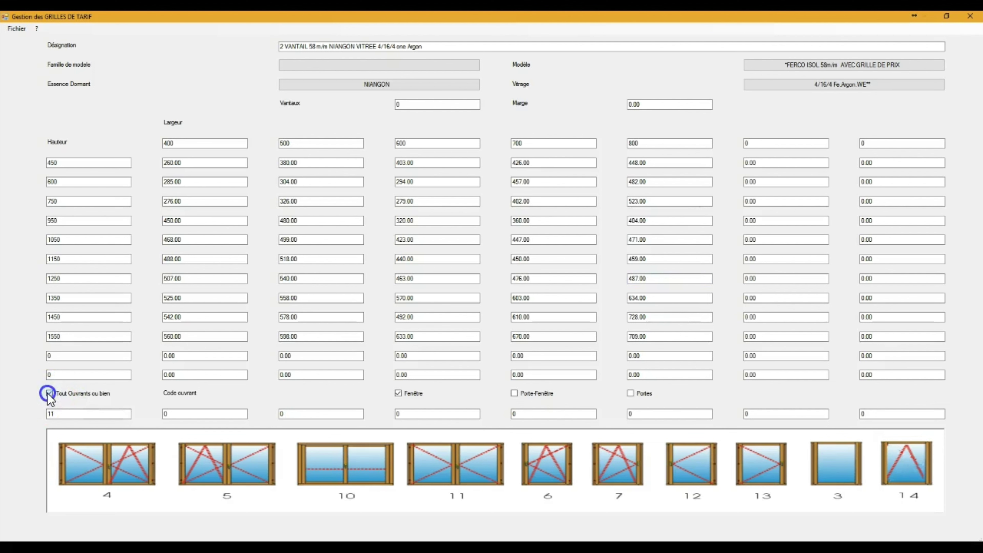
{"action": "left_click", "coordinate": [48, 393]}
{"action": "double_click", "coordinate": [48, 413]}
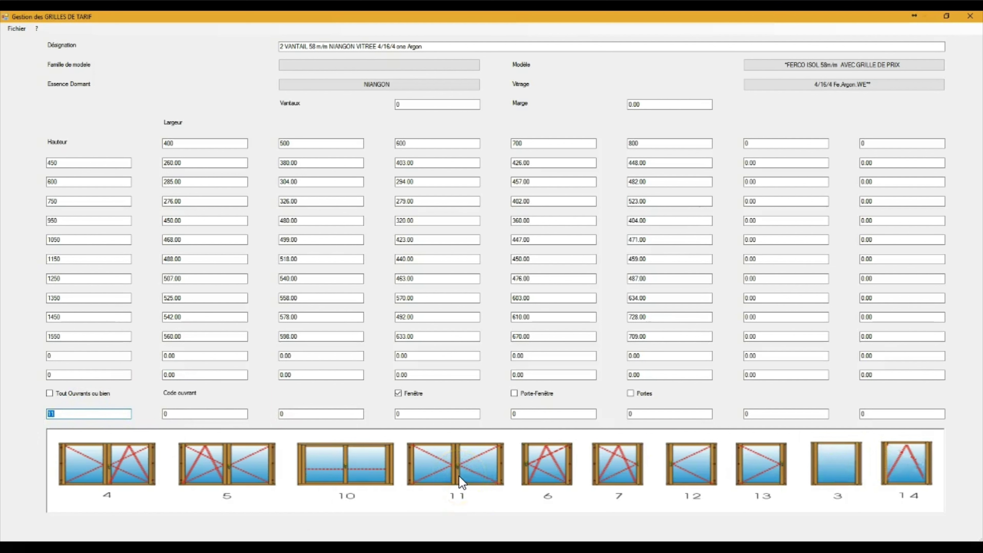
{"action": "left_click_drag", "start_coordinate": [60, 416], "coordinate": [27, 418]}
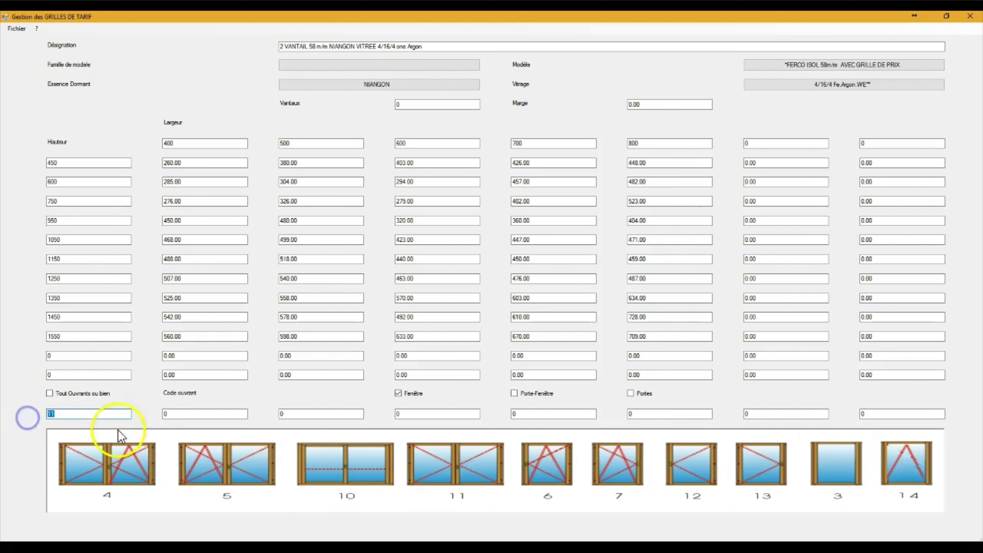
{"action": "left_click_drag", "start_coordinate": [176, 417], "coordinate": [154, 414]}
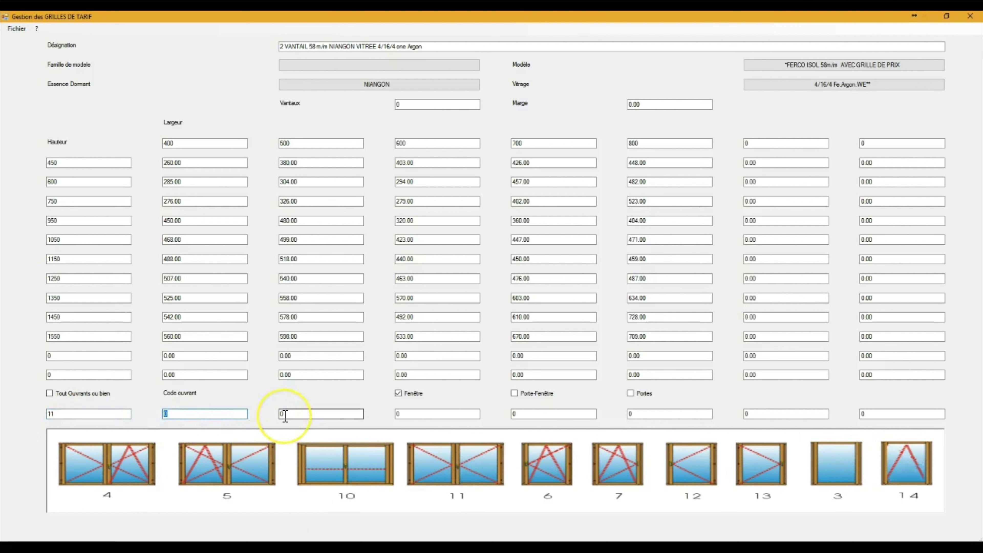
- Try the Fenêtre, Porte-Fenêtre and Portes options on the price grid, restoring Fenêtre as the only selection
{"action": "left_click", "coordinate": [399, 395]}
{"action": "left_click", "coordinate": [399, 394]}
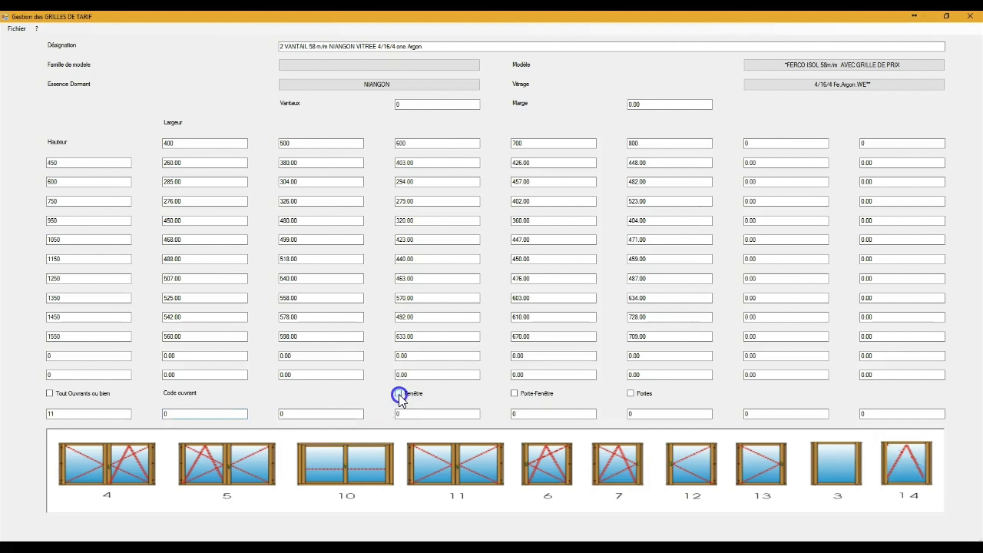
{"action": "left_click", "coordinate": [517, 395]}
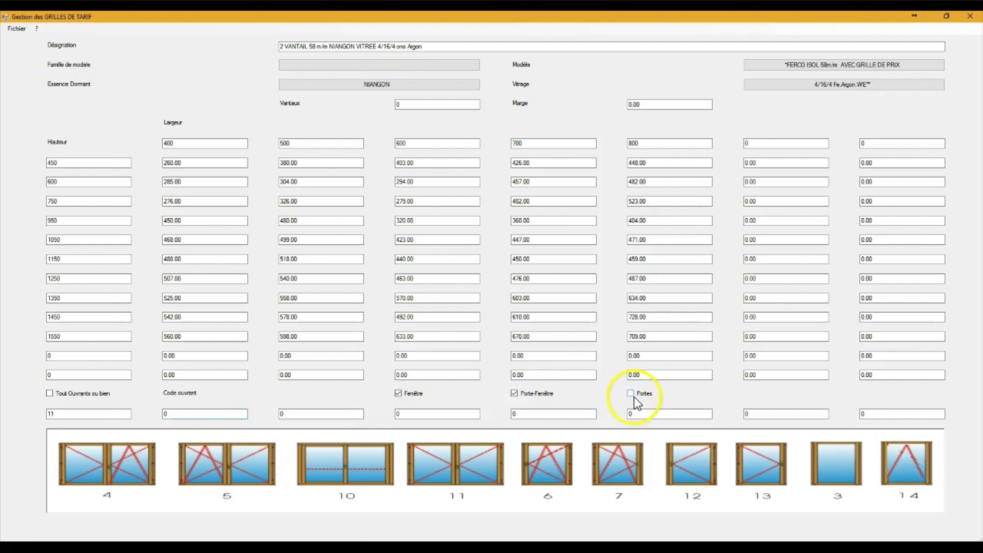
{"action": "left_click", "coordinate": [632, 394]}
{"action": "left_click", "coordinate": [514, 394]}
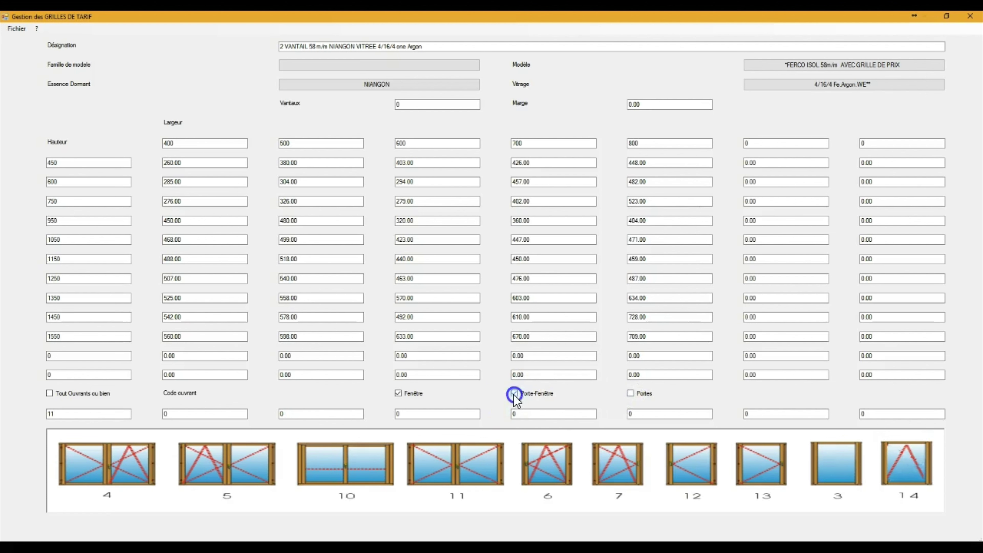
{"action": "left_click", "coordinate": [399, 393]}
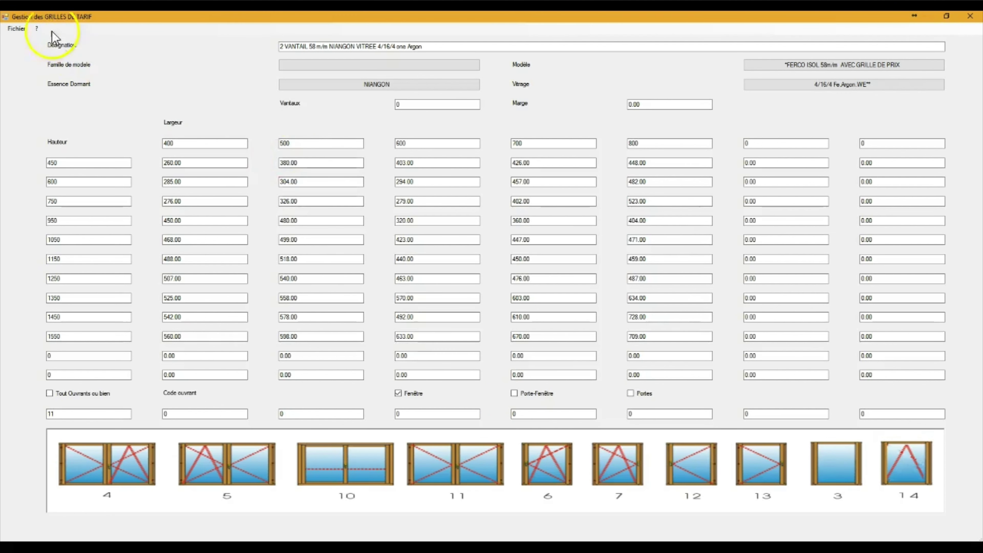
- Close the price grid manager and return to the two-leaf window drawing
{"action": "left_click", "coordinate": [25, 30]}
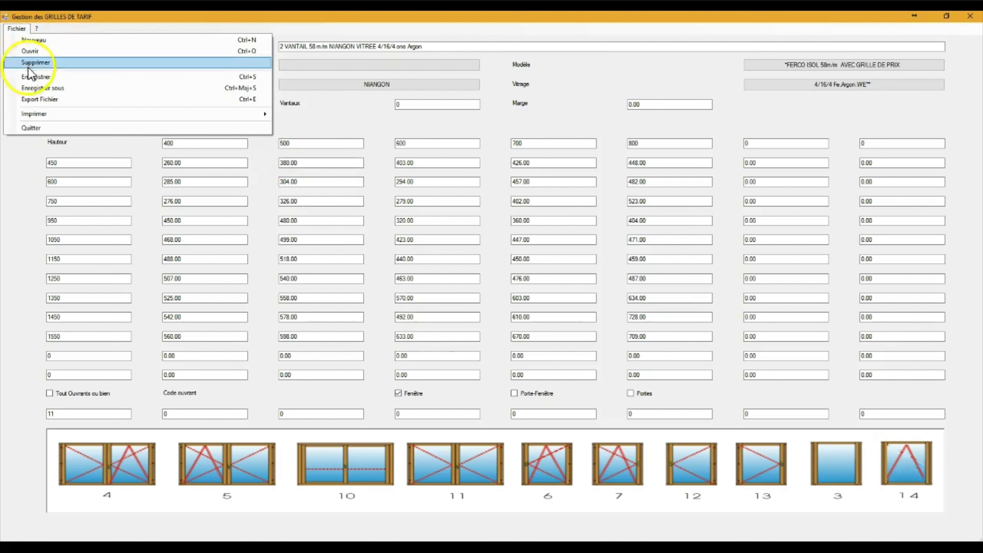
{"action": "left_click", "coordinate": [970, 16]}
{"action": "left_click", "coordinate": [970, 16]}
{"action": "left_click", "coordinate": [418, 335]}
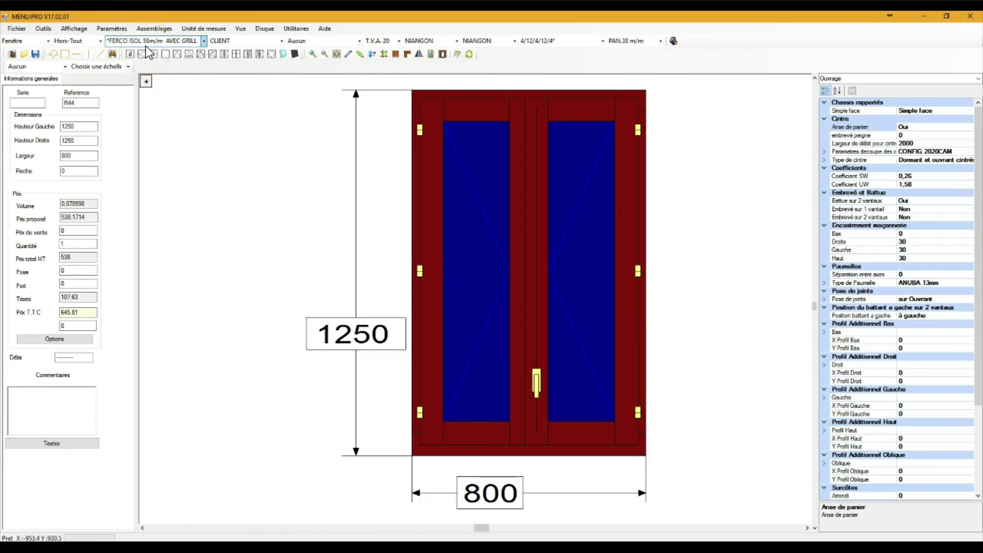
- Try the 4/16/4 One.Argon.WE** glazing on the 1250 by 800 window to compare its proposed price, and restore the 4/12/4/12/4* glazing
{"action": "double_click", "coordinate": [58, 130]}
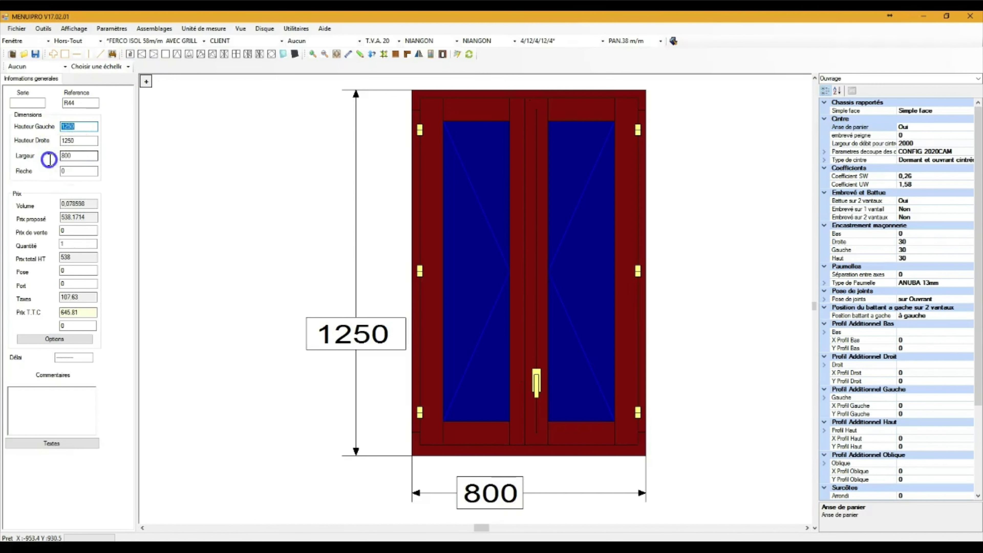
{"action": "double_click", "coordinate": [73, 156]}
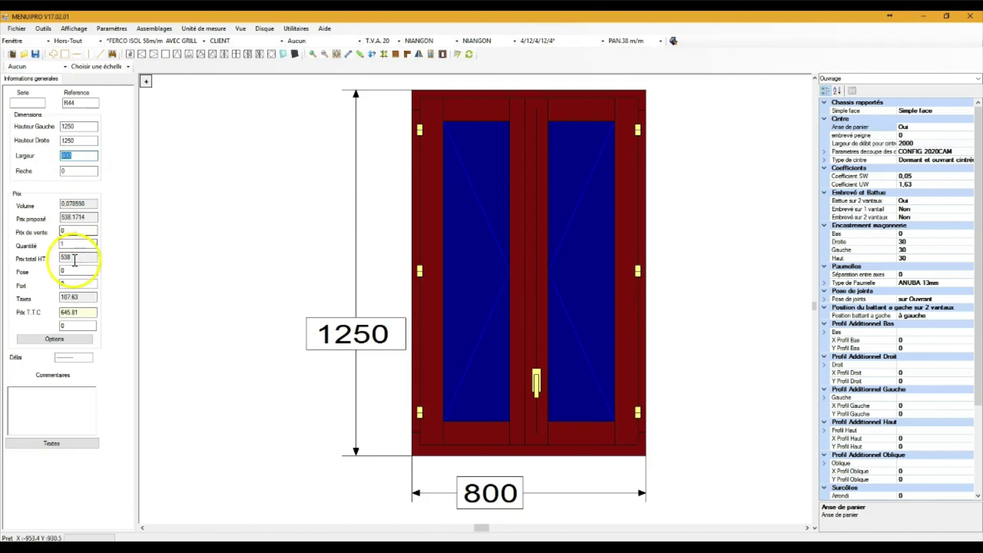
{"action": "left_click", "coordinate": [593, 40]}
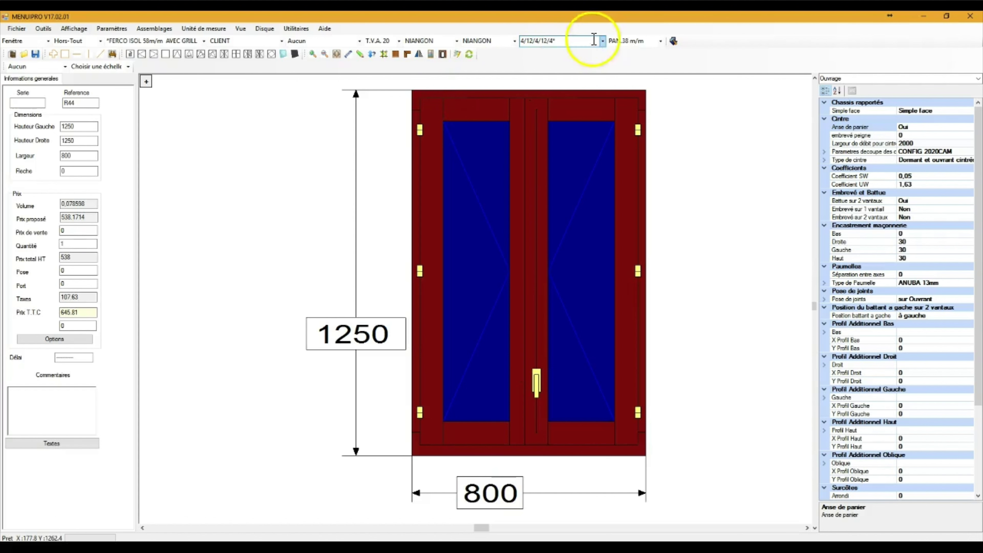
{"action": "left_click", "coordinate": [603, 41]}
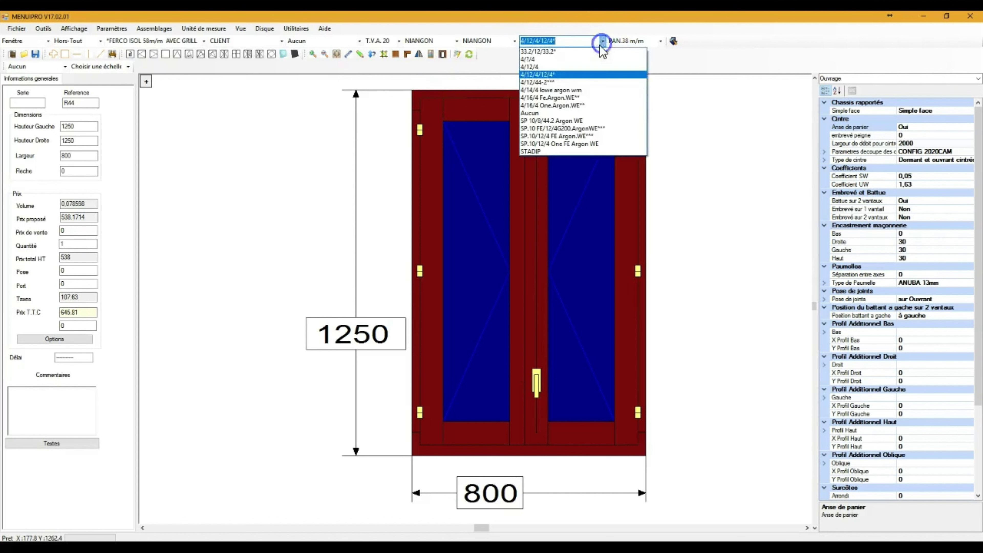
{"action": "left_click", "coordinate": [556, 105]}
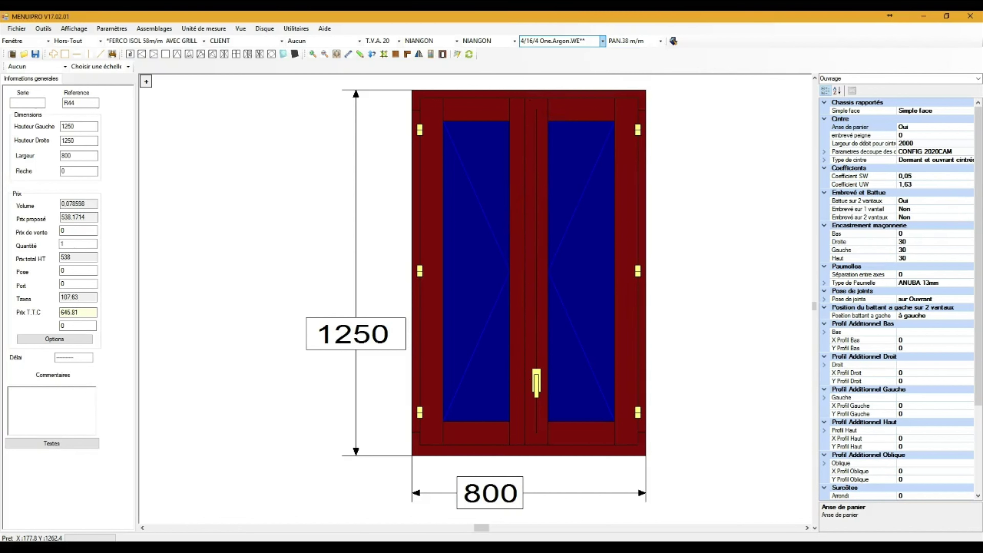
{"action": "double_click", "coordinate": [78, 218]}
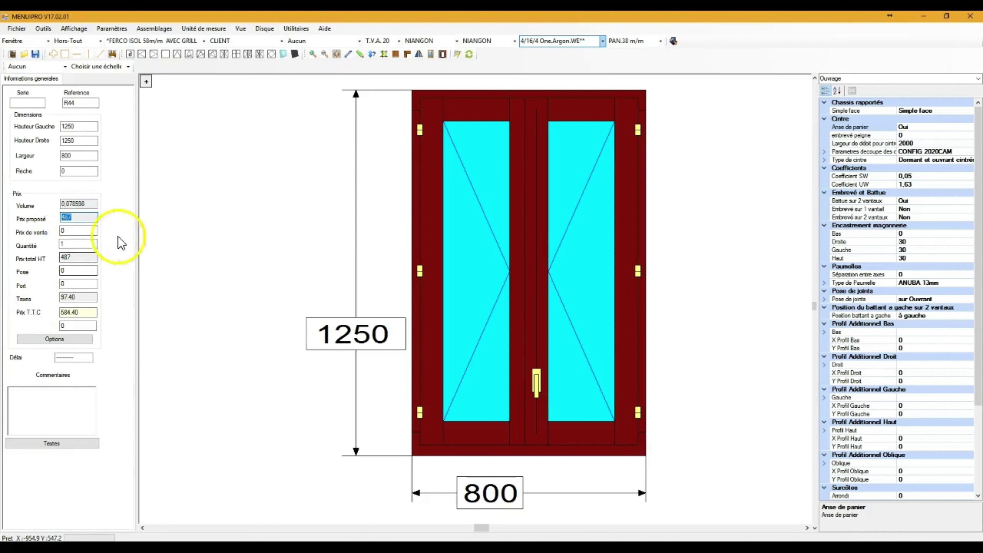
{"action": "left_click", "coordinate": [601, 41]}
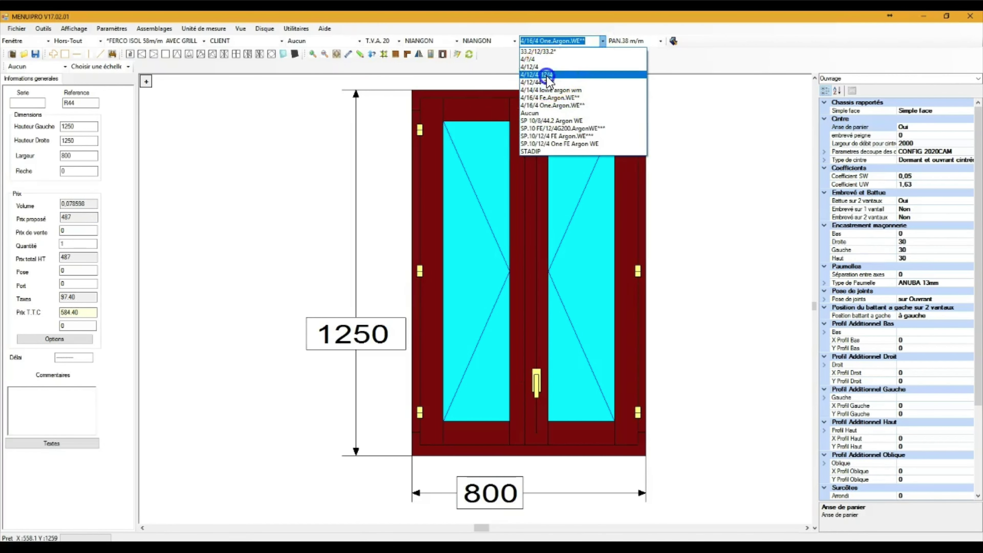
{"action": "left_click", "coordinate": [550, 74]}
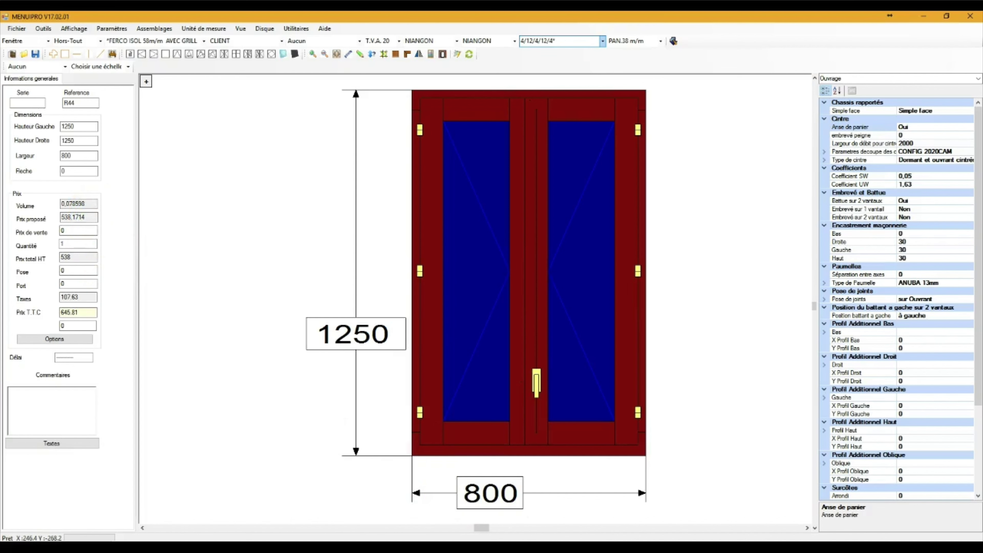
- Switch to the price grid PDF in Adobe Acrobat and look through its pages up to the technical support contact details
{"action": "mouse_move", "coordinate": [739, 547]}
{"action": "left_click", "coordinate": [740, 507]}
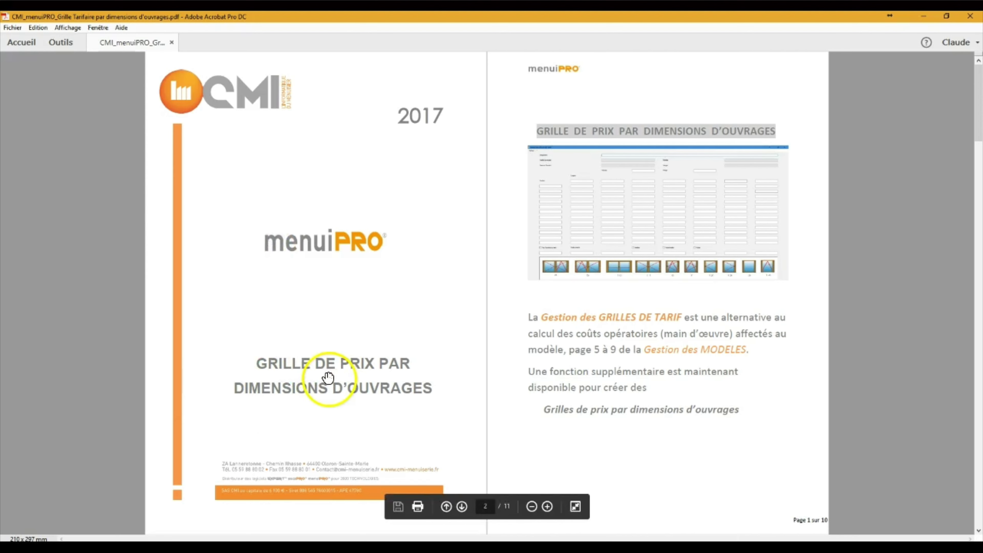
{"action": "scroll", "coordinate": [535, 309], "scroll_direction": "down", "scroll_amount": 2}
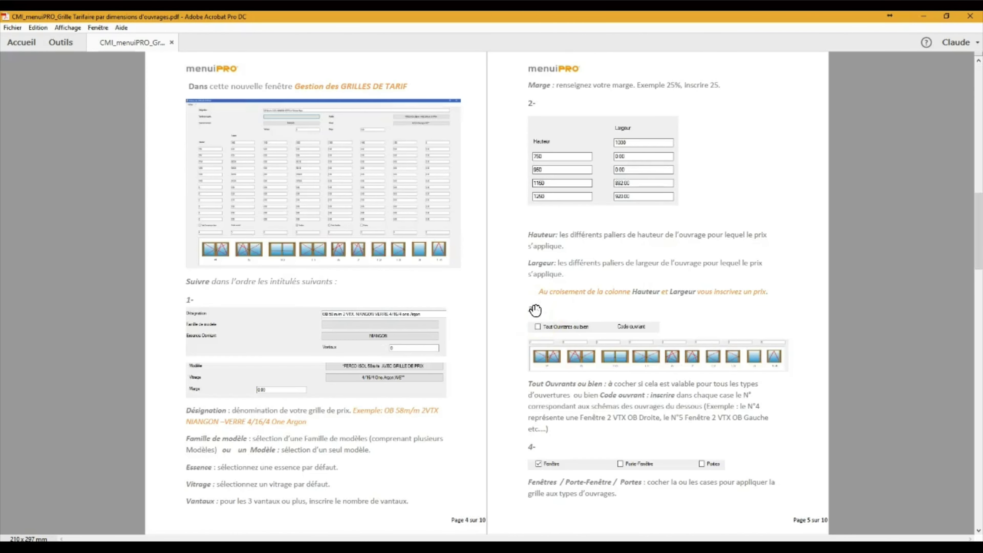
{"action": "scroll", "coordinate": [535, 310], "scroll_direction": "down", "scroll_amount": 2}
{"action": "scroll", "coordinate": [535, 310], "scroll_direction": "down", "scroll_amount": 2}
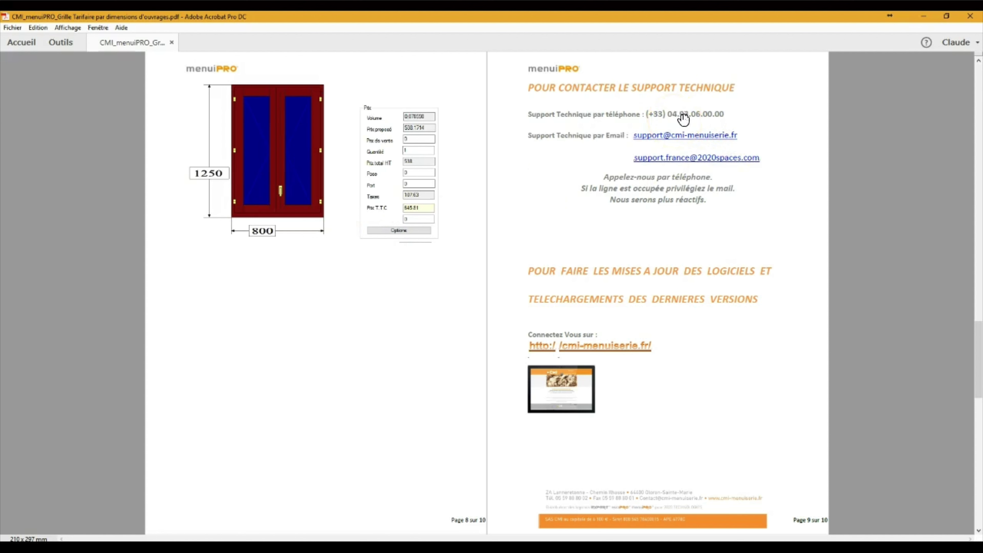
{"action": "left_click", "coordinate": [697, 121]}
{"action": "left_click", "coordinate": [709, 117]}
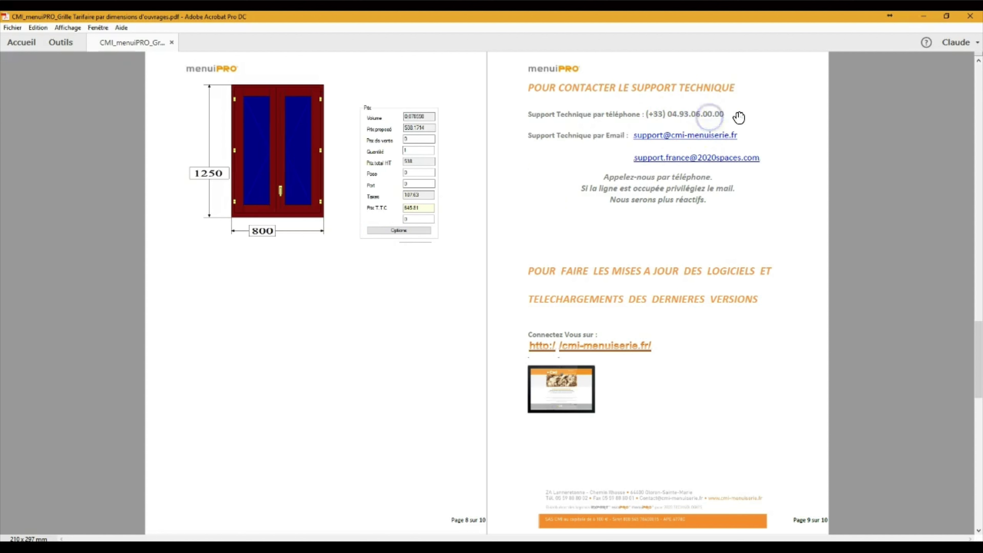